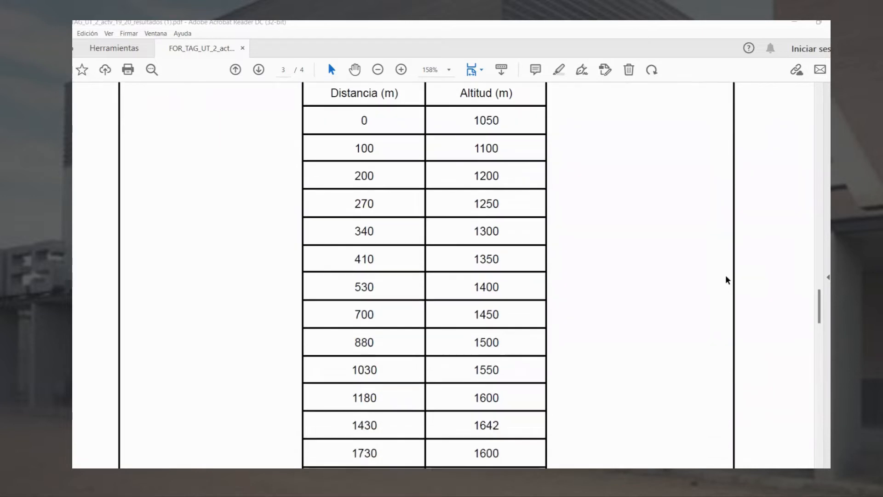
Review the table of distances and altitudes in the PDF down to its last row
{"action": "scroll", "coordinate": [727, 280], "scroll_direction": "down", "scroll_amount": 1}
{"action": "scroll", "coordinate": [726, 278], "scroll_direction": "up", "scroll_amount": 1}
{"action": "scroll", "coordinate": [529, 253], "scroll_direction": "down", "scroll_amount": 1}
{"action": "scroll", "coordinate": [529, 254], "scroll_direction": "down", "scroll_amount": 8}
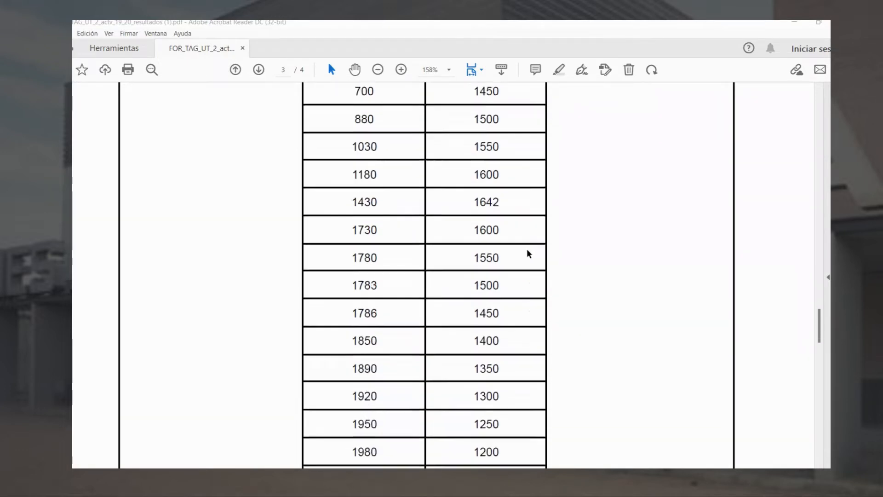
{"action": "scroll", "coordinate": [529, 254], "scroll_direction": "down", "scroll_amount": 8}
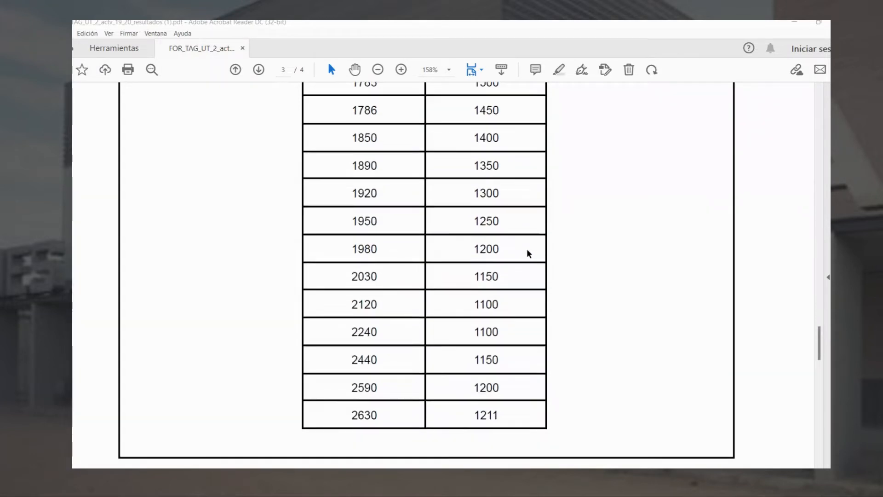
{"action": "scroll", "coordinate": [529, 253], "scroll_direction": "up", "scroll_amount": 6}
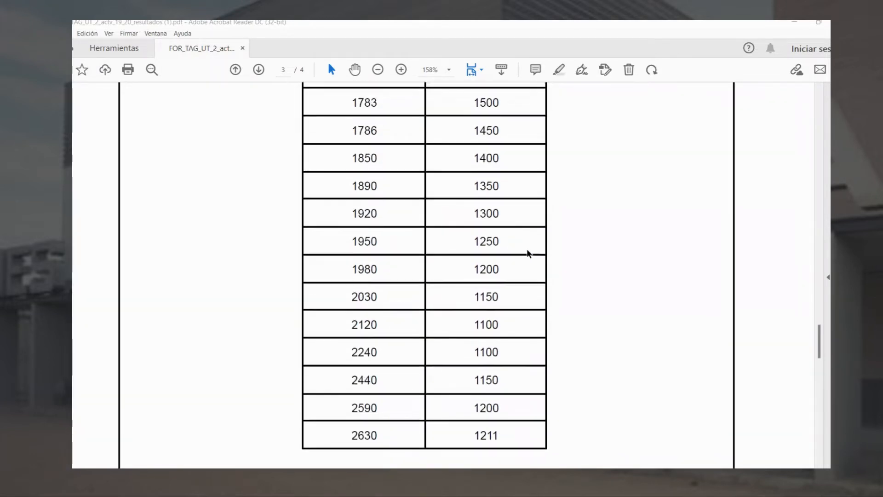
{"action": "scroll", "coordinate": [529, 254], "scroll_direction": "up", "scroll_amount": 12}
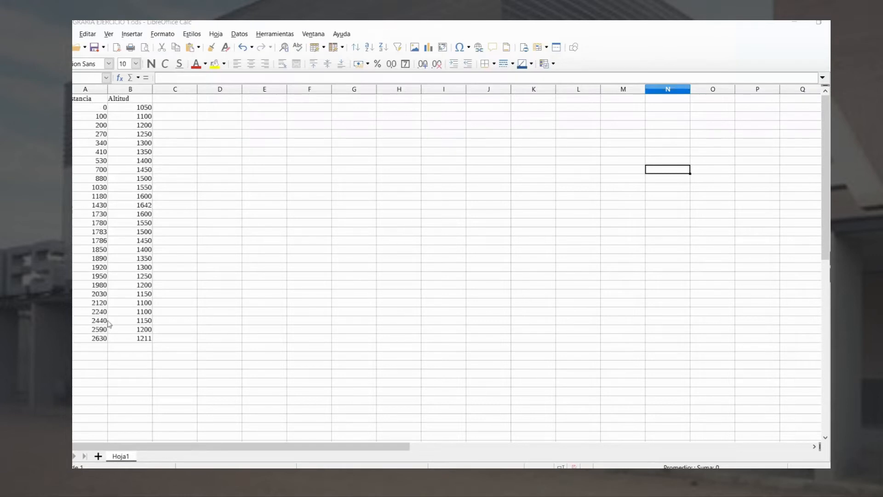
In LibreOffice Calc, insert an XY scatter chart with points and lines from the Distancia and Altitud data in A1:B28
{"action": "left_click_drag", "start_coordinate": [79, 101], "coordinate": [137, 341]}
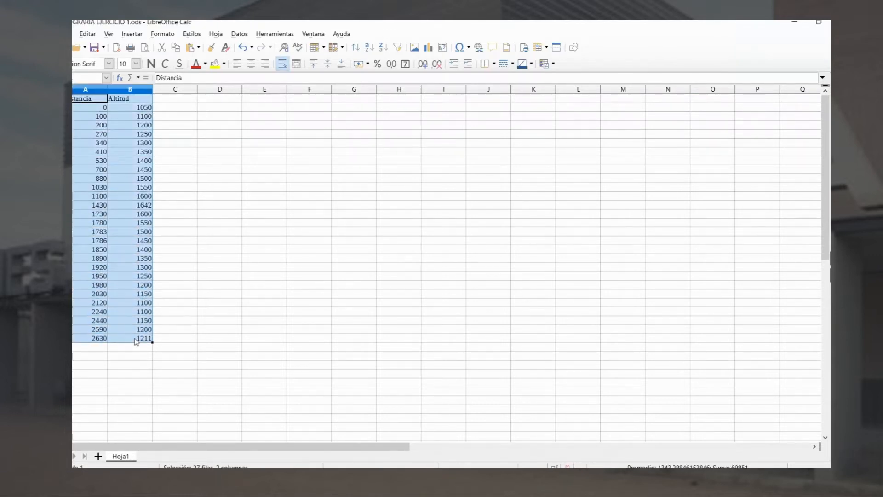
{"action": "left_click", "coordinate": [127, 38]}
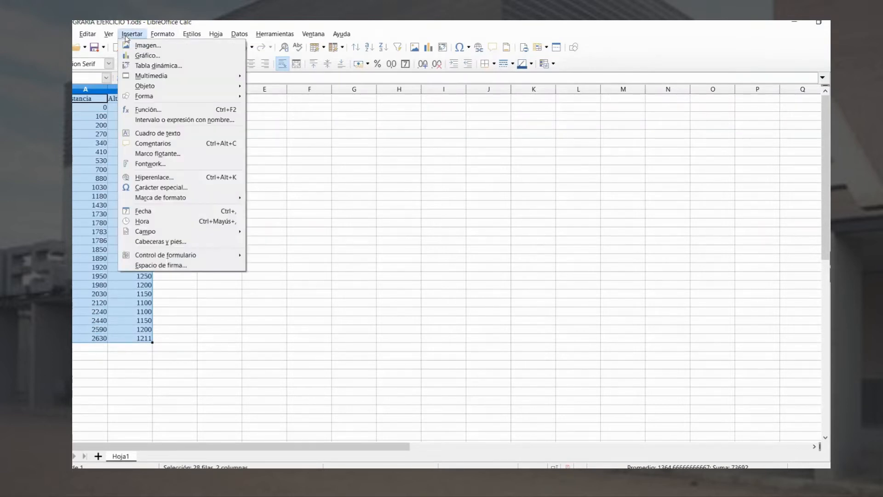
{"action": "left_click", "coordinate": [141, 56]}
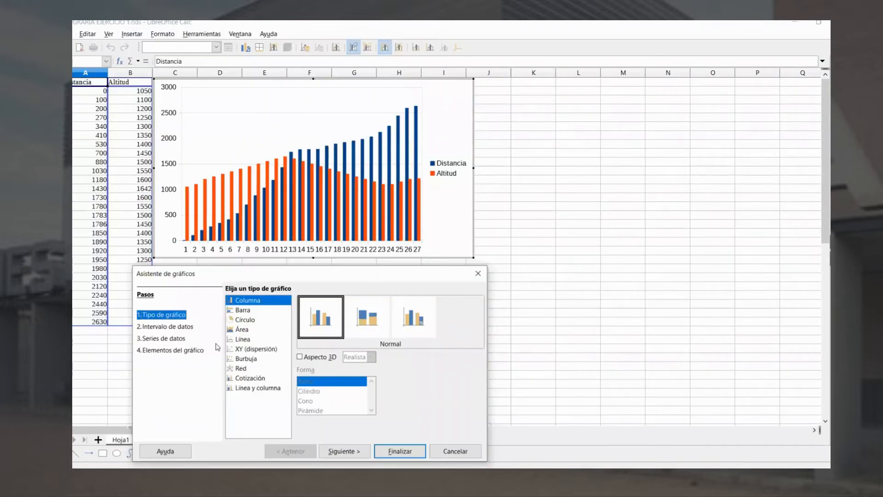
{"action": "left_click", "coordinate": [242, 349]}
{"action": "left_click", "coordinate": [365, 315]}
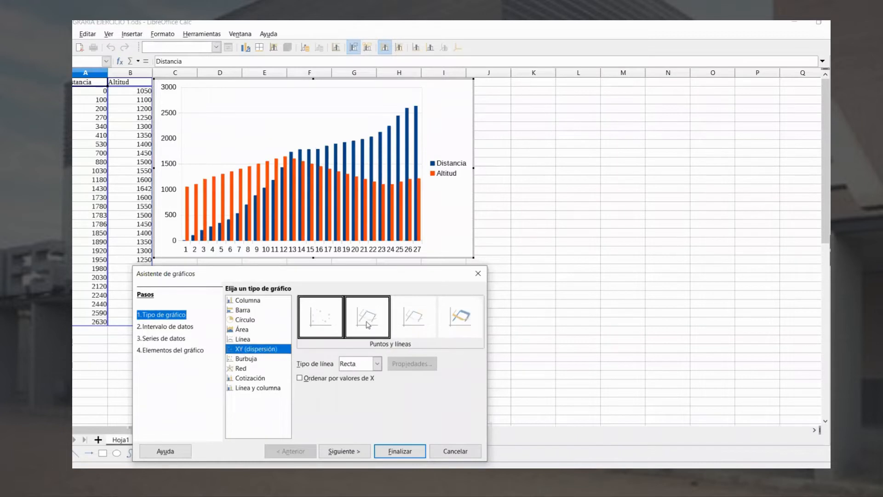
{"action": "left_click", "coordinate": [349, 457]}
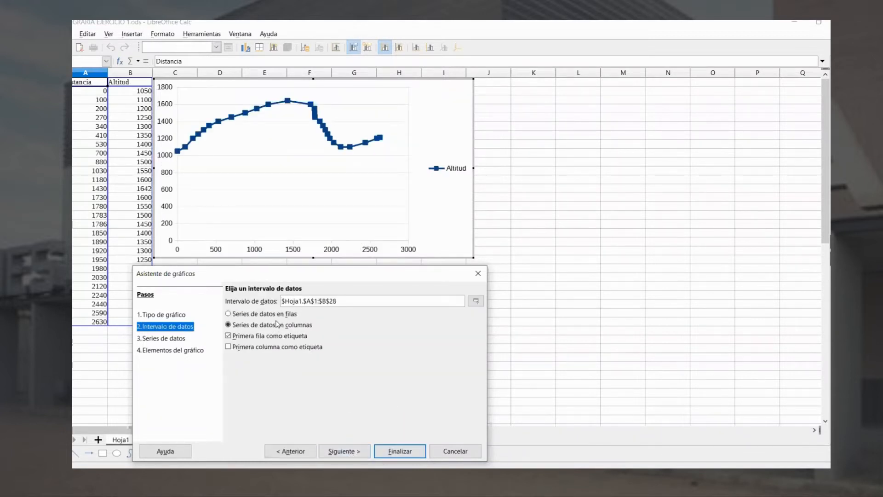
Accept the default data range and series, and title the chart "TOPOGRAFÍA AGRARIA"
{"action": "left_click", "coordinate": [348, 452]}
{"action": "left_click", "coordinate": [350, 452]}
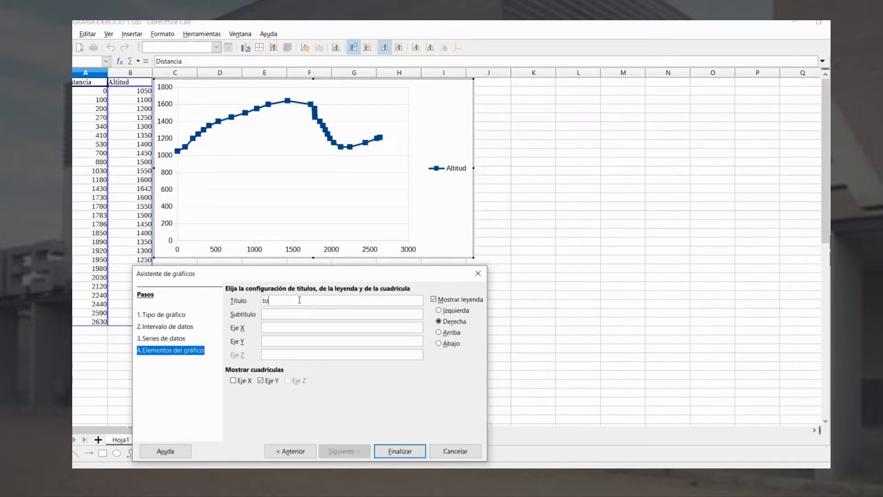
{"action": "type", "text": "POGRAFÍA AGRARIA"}
Set the chart subtitle to "Práctica nº 2 - Ejercicio 1 - Perfil longitudinal"
{"action": "left_click", "coordinate": [290, 313]}
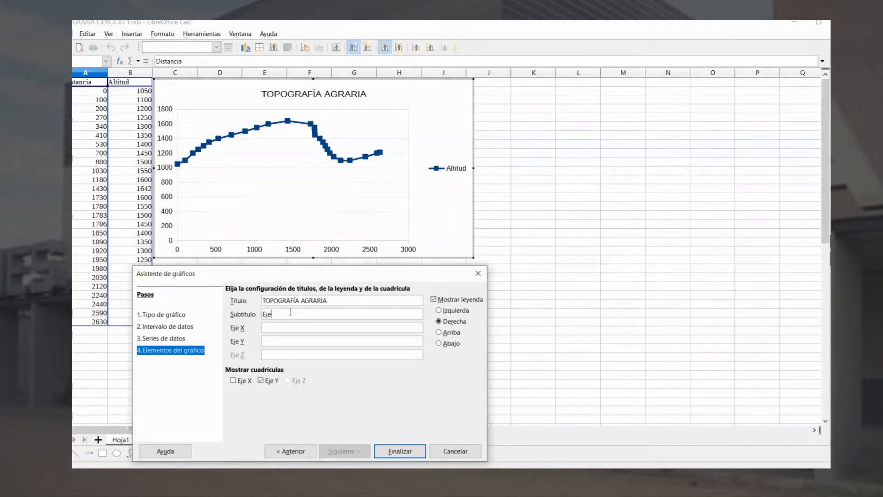
{"action": "key", "text": "BackSpace"}
{"action": "key", "text": "BackSpace"}
{"action": "key", "text": "BackSpace"}
{"action": "key", "text": "BackSpace"}
{"action": "key", "text": "BackSpace"}
{"action": "key", "text": "BackSpace"}
{"action": "key", "text": "BackSpace"}
{"action": "key", "text": "BackSpace"}
{"action": "key", "text": "BackSpace"}
{"action": "key", "text": "BackSpace"}
{"action": "type", "text": "P'er"}
{"action": "key", "text": "BackSpace"}
{"action": "key", "text": "BackSpace"}
{"action": "type", "text": "icio 1 - Perfil longitudinal"}
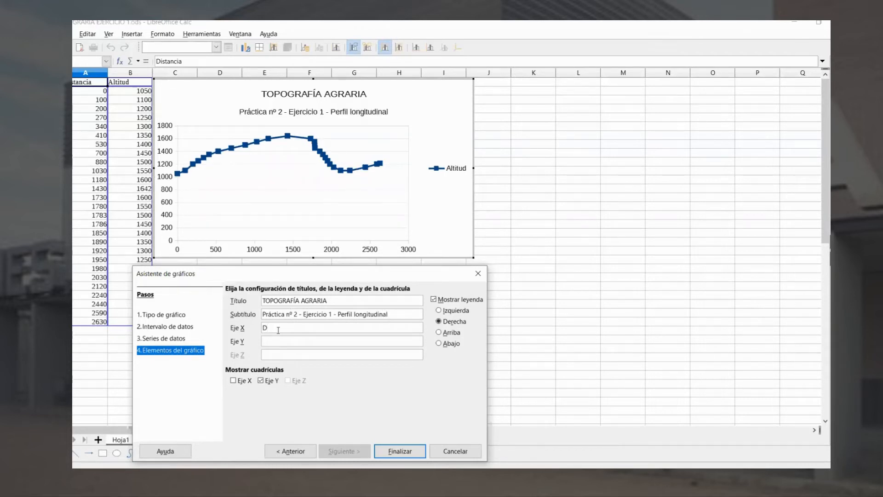
Label the chart's X axis "Distancia (m)" and its Y axis "Altura (m)"
{"action": "left_click", "coordinate": [279, 330]}
{"action": "type", "text": "Disc"}
{"action": "key", "text": "BackSpace"}
{"action": "type", "text": "tancia (m"}
{"action": "left_click", "coordinate": [282, 341]}
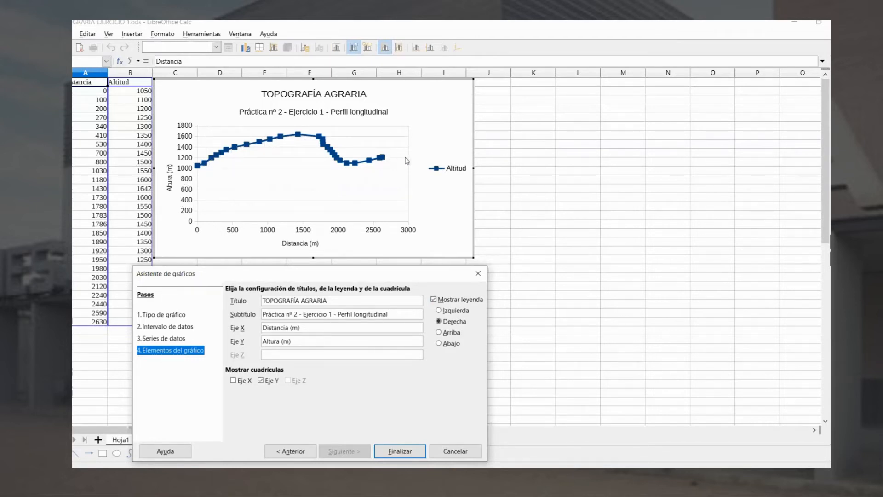
Hide the legend, keep only the Y-axis gridlines, and finish creating the chart
{"action": "left_click", "coordinate": [434, 300]}
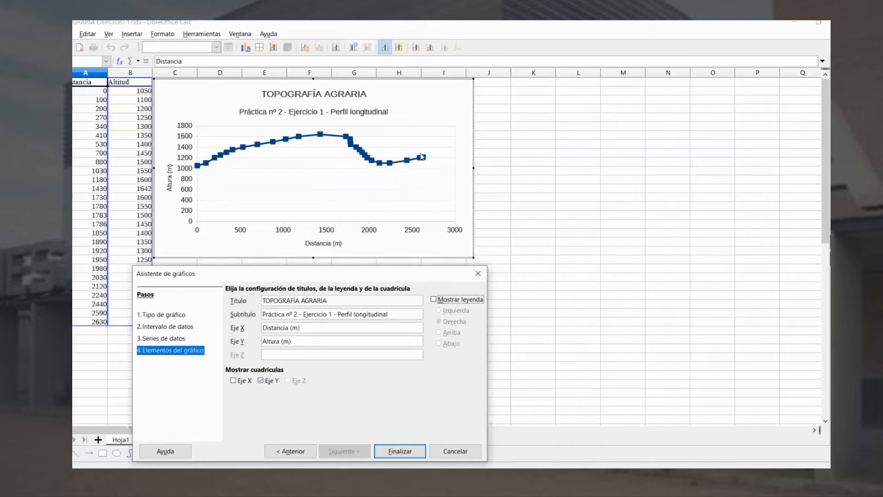
{"action": "left_click", "coordinate": [233, 381]}
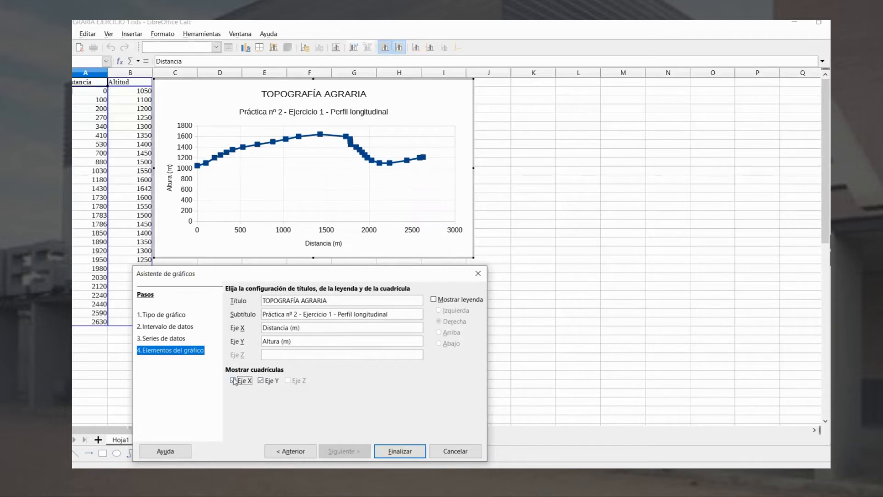
{"action": "left_click", "coordinate": [234, 381]}
{"action": "left_click", "coordinate": [406, 456]}
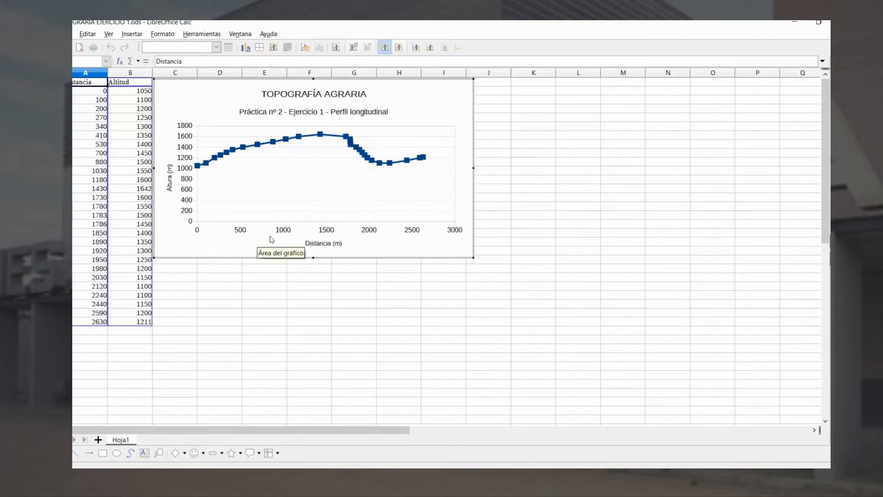
{"action": "left_click", "coordinate": [254, 288]}
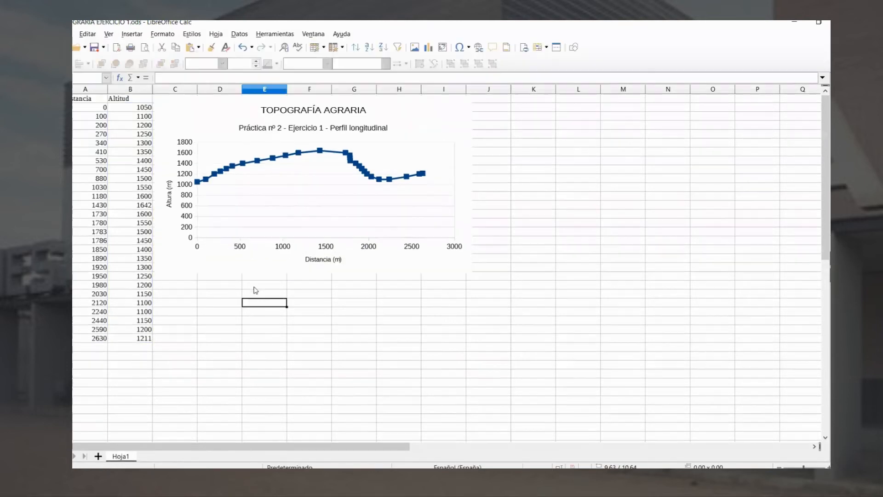
Set a fixed minimum of 800 for the scale of the chart's Y axis
{"action": "left_click", "coordinate": [195, 208]}
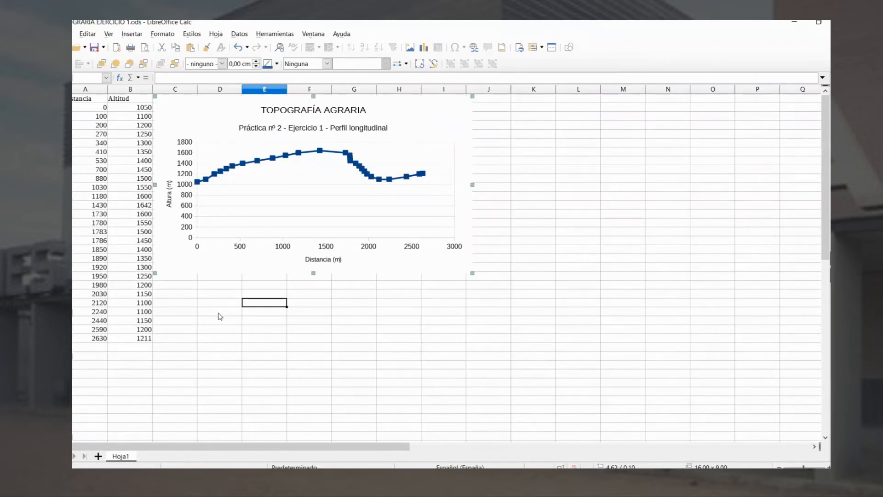
{"action": "double_click", "coordinate": [198, 212]}
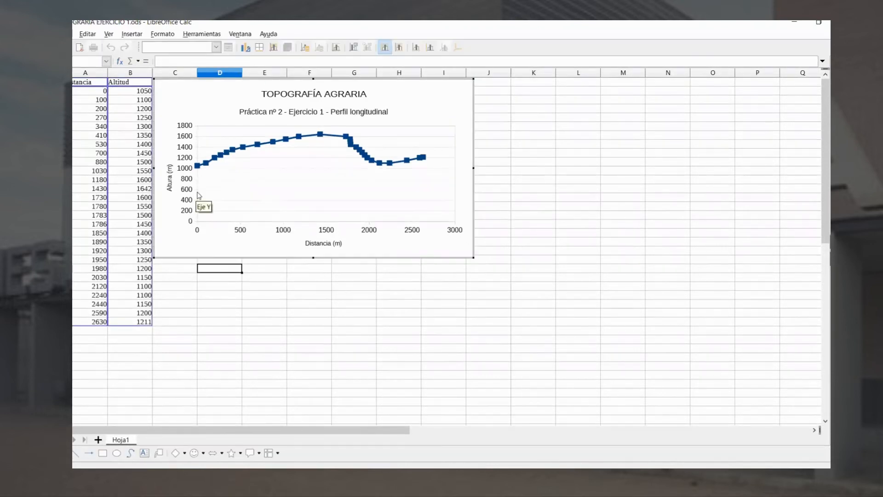
{"action": "right_click", "coordinate": [198, 195]}
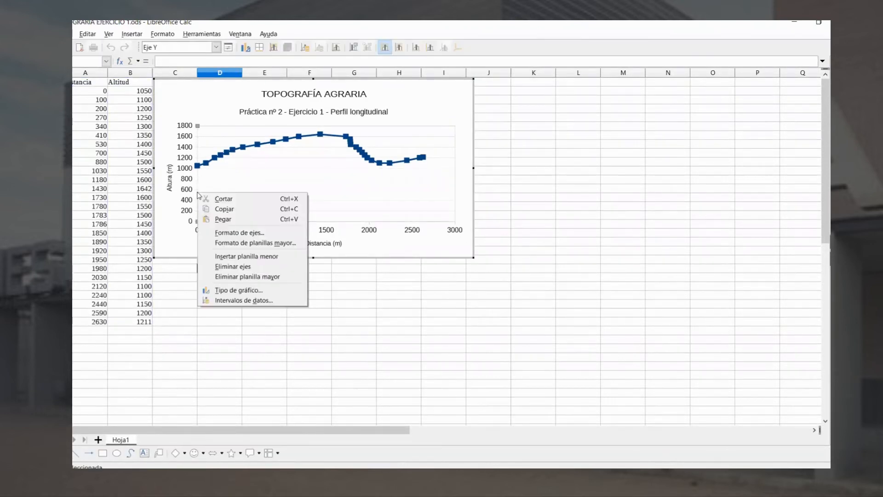
{"action": "left_click", "coordinate": [229, 232]}
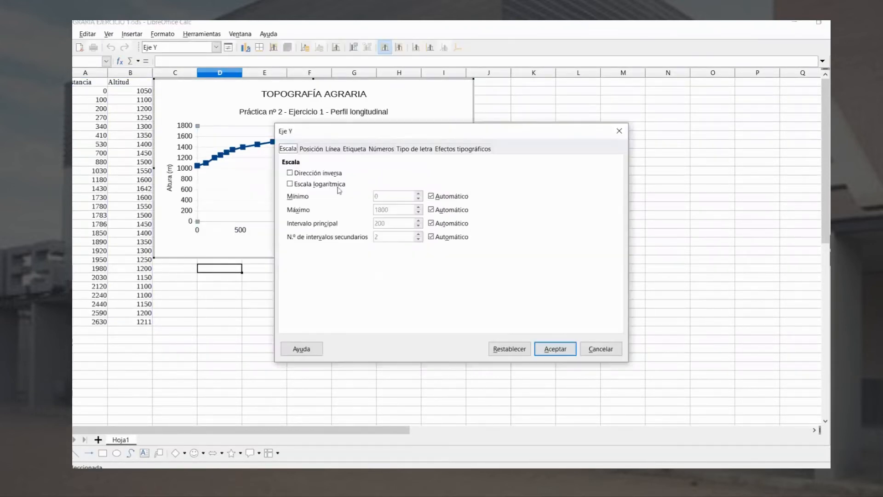
{"action": "left_click", "coordinate": [430, 197]}
{"action": "left_click_drag", "start_coordinate": [399, 196], "coordinate": [362, 197]}
{"action": "left_click_drag", "start_coordinate": [468, 133], "coordinate": [671, 134]}
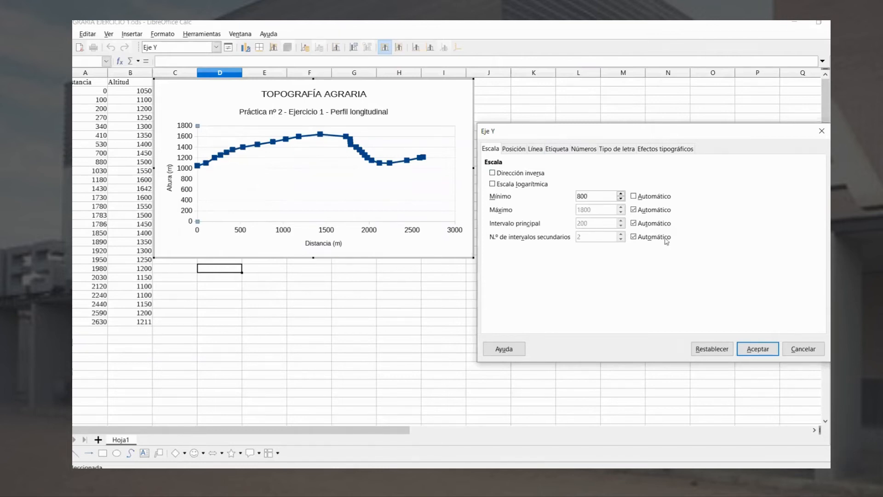
{"action": "left_click", "coordinate": [754, 350]}
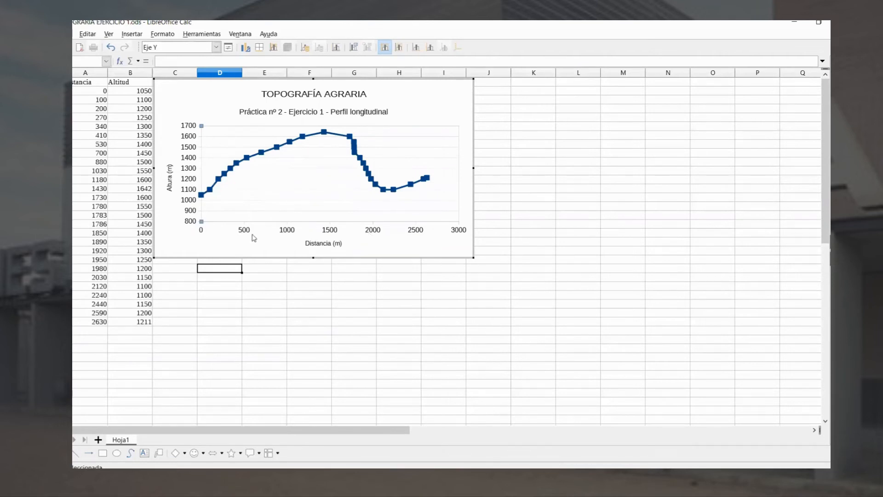
{"action": "left_click", "coordinate": [329, 278]}
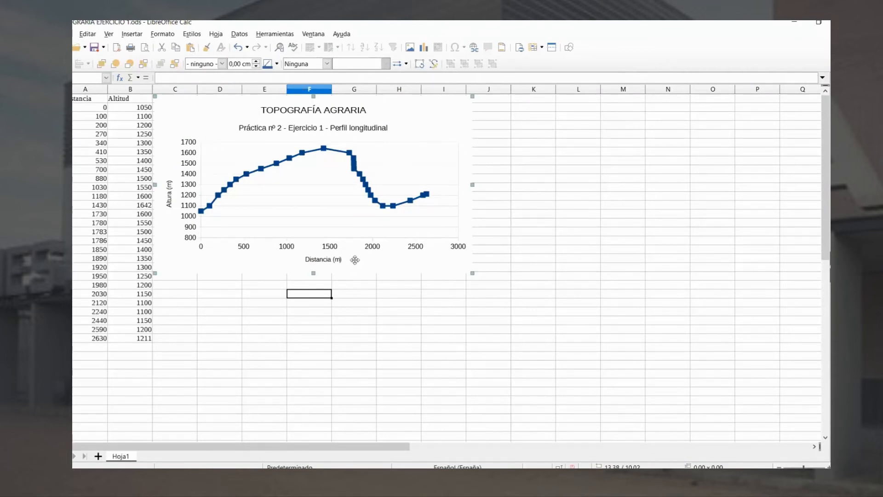
Set a fixed maximum of 2700 for the scale of the chart's X axis
{"action": "double_click", "coordinate": [346, 238]}
{"action": "right_click", "coordinate": [346, 222]}
{"action": "left_click", "coordinate": [404, 262]}
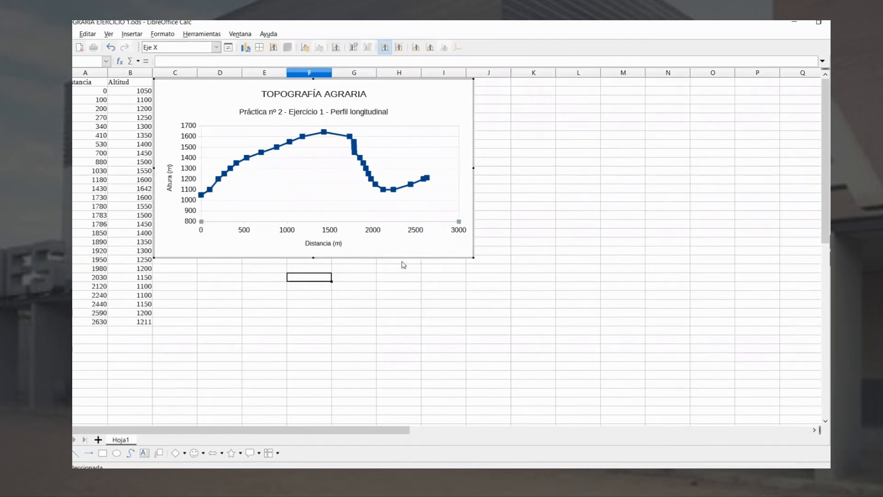
{"action": "left_click_drag", "start_coordinate": [488, 134], "coordinate": [668, 144]}
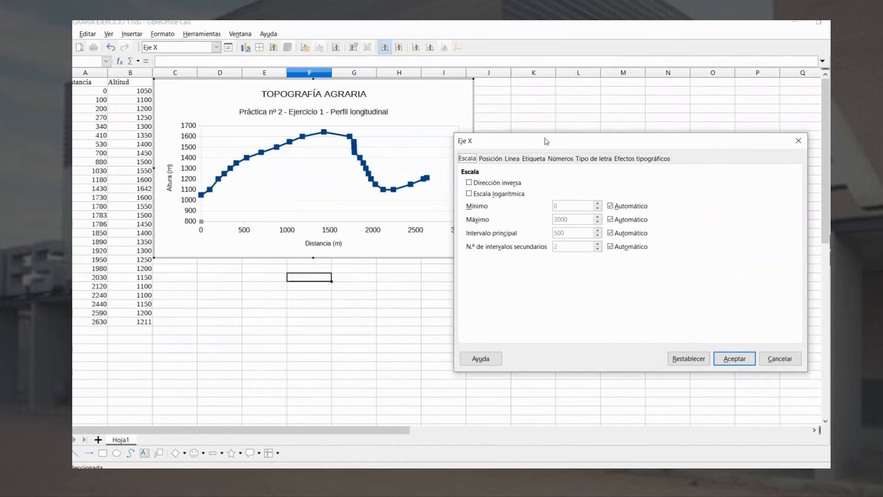
{"action": "left_click_drag", "start_coordinate": [546, 142], "coordinate": [578, 170]}
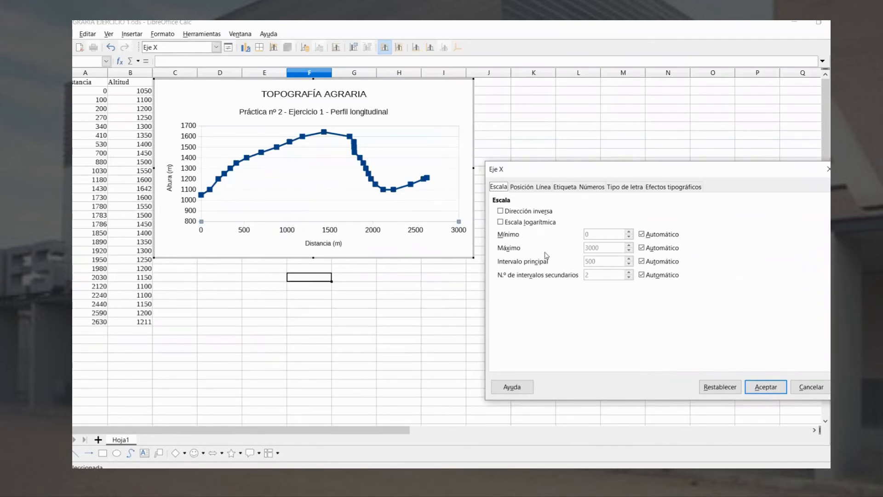
{"action": "left_click", "coordinate": [641, 248]}
{"action": "double_click", "coordinate": [591, 248]}
{"action": "type", "text": "27"}
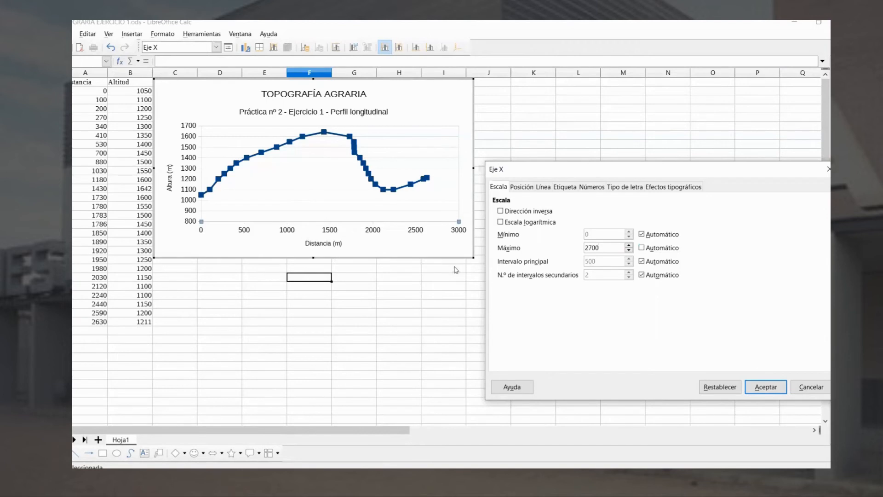
Set the X axis major interval to 100 and apply the axis format
{"action": "left_click", "coordinate": [642, 261]}
{"action": "left_click", "coordinate": [588, 261]}
{"action": "type", "text": "2"}
{"action": "left_click", "coordinate": [757, 387]}
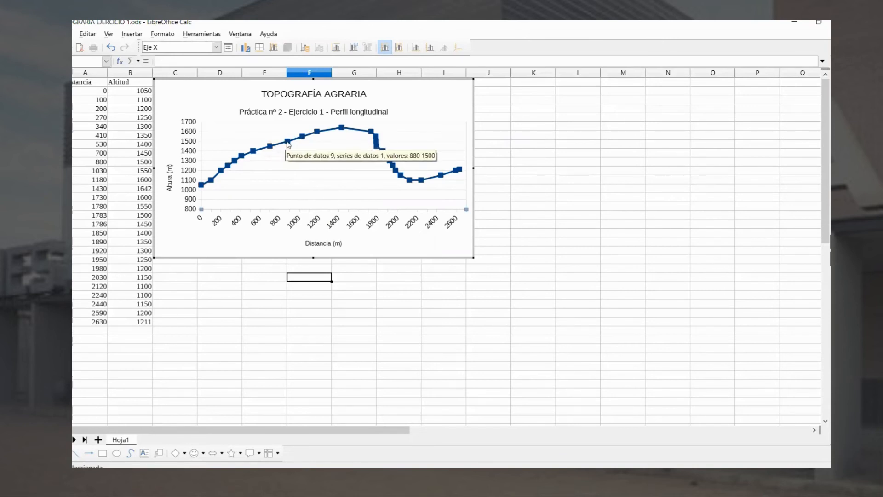
Add data labels to the Altitud series and enlarge the chart to about 29 by 16.6 cm
{"action": "right_click", "coordinate": [288, 144]}
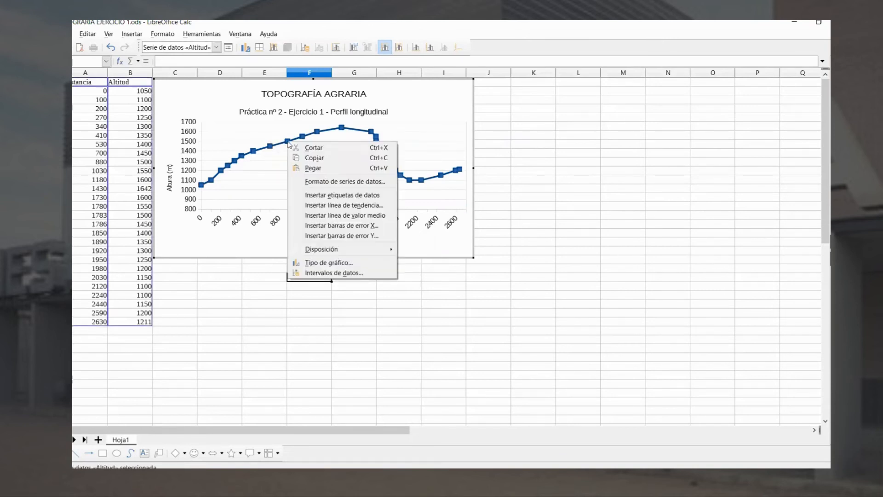
{"action": "left_click", "coordinate": [325, 196]}
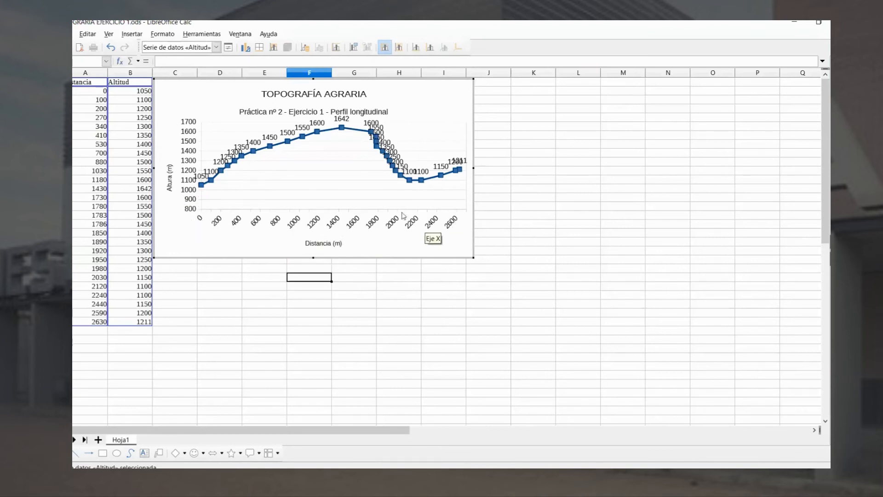
{"action": "left_click_drag", "start_coordinate": [472, 256], "coordinate": [602, 352]}
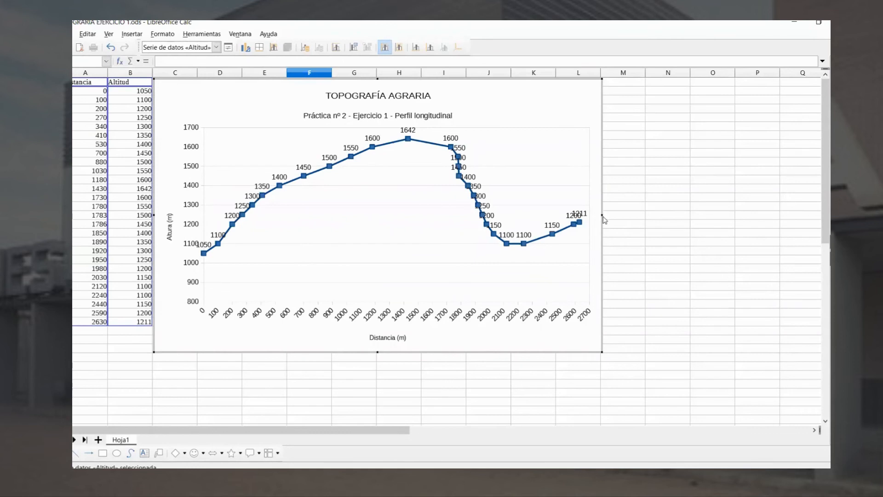
{"action": "left_click_drag", "start_coordinate": [602, 215], "coordinate": [656, 236]}
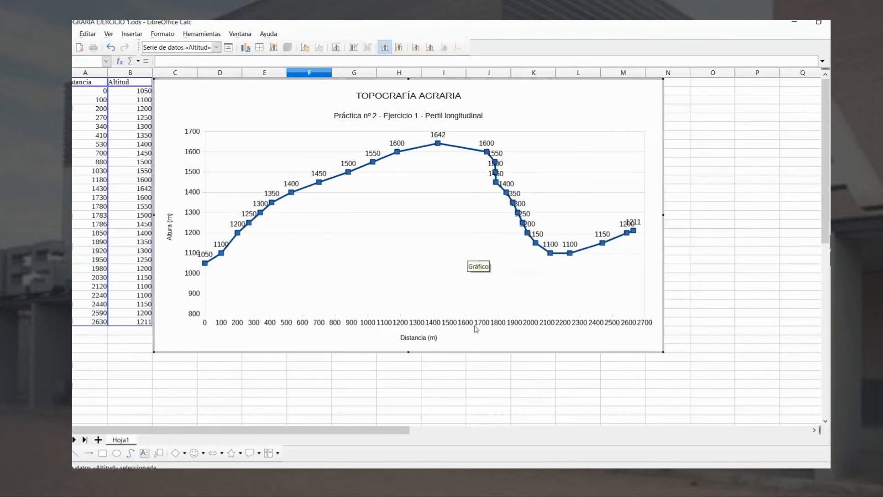
{"action": "left_click", "coordinate": [407, 357]}
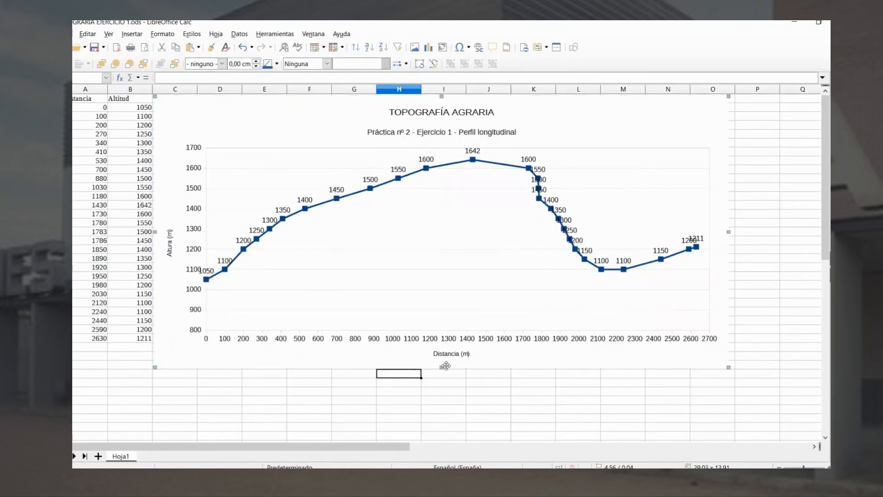
{"action": "left_click_drag", "start_coordinate": [441, 368], "coordinate": [442, 419]}
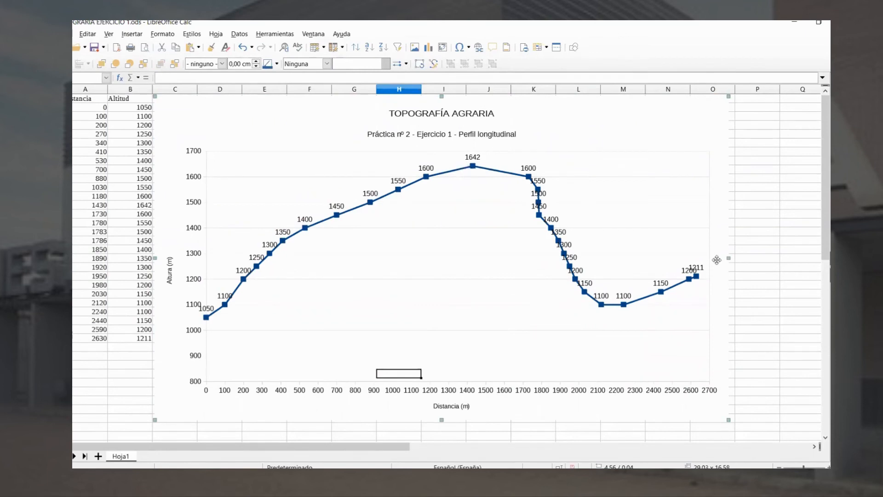
Narrow the chart to about 26 cm wide, keeping its height
{"action": "left_click_drag", "start_coordinate": [729, 258], "coordinate": [562, 322]}
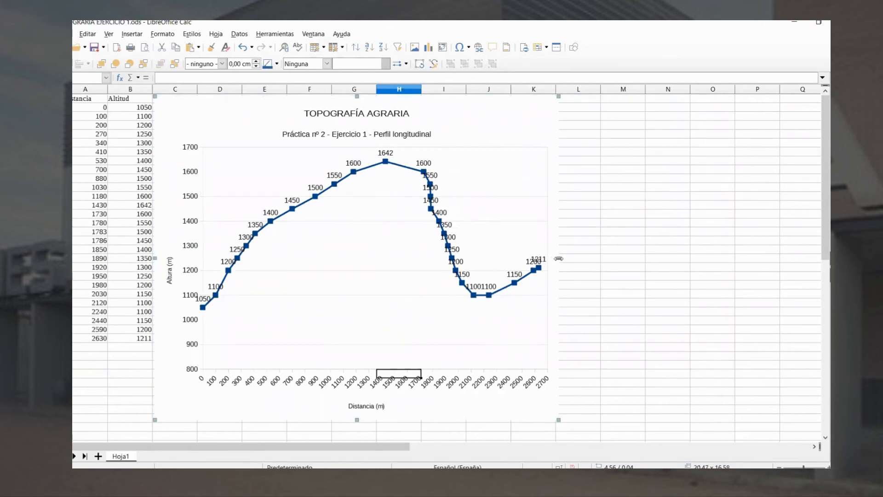
{"action": "left_click_drag", "start_coordinate": [561, 259], "coordinate": [671, 260]}
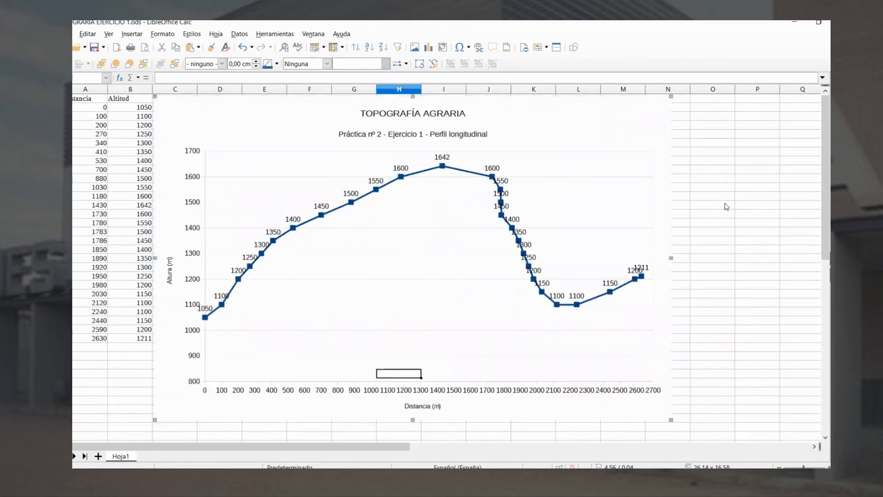
{"action": "scroll", "coordinate": [708, 294], "scroll_direction": "down", "scroll_amount": 2}
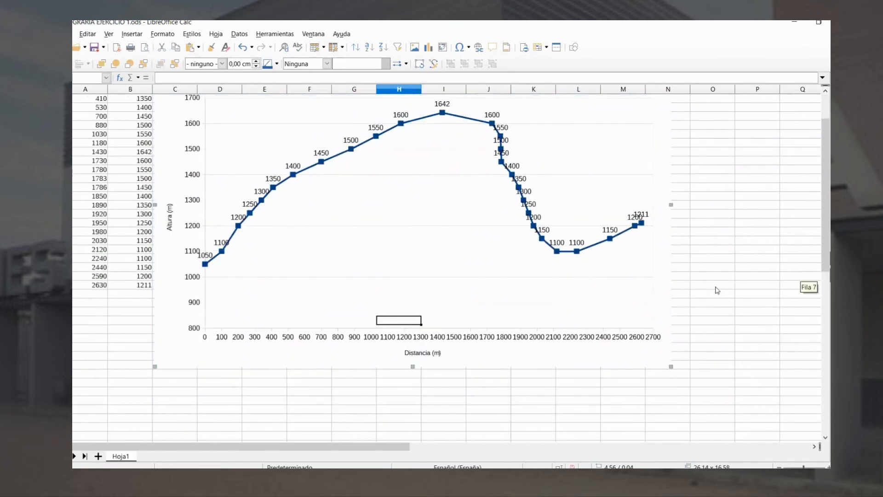
{"action": "scroll", "coordinate": [716, 290], "scroll_direction": "up", "scroll_amount": 1}
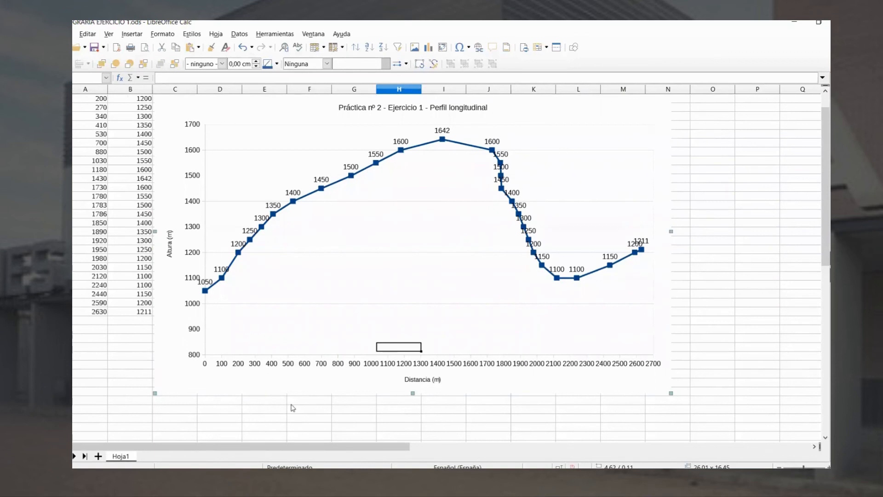
Set the major interval of the chart's X axis to 200 and apply the axis format
{"action": "double_click", "coordinate": [315, 357]}
{"action": "right_click", "coordinate": [316, 357]}
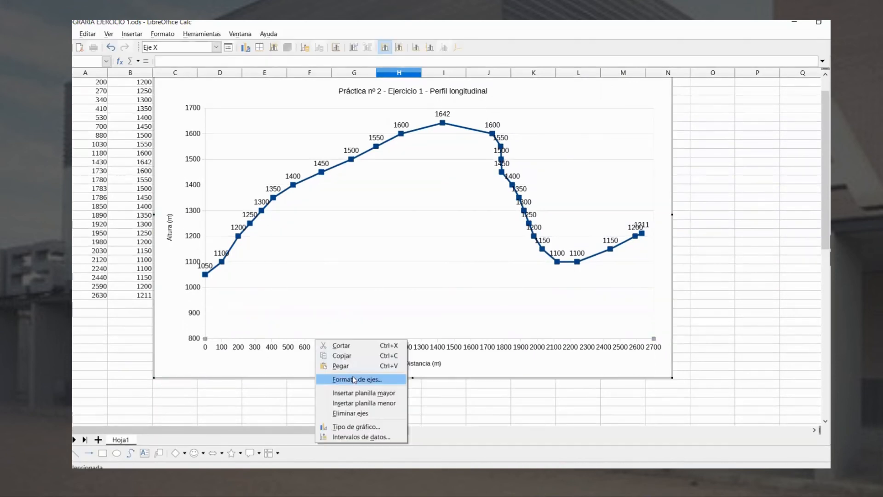
{"action": "left_click", "coordinate": [354, 379]}
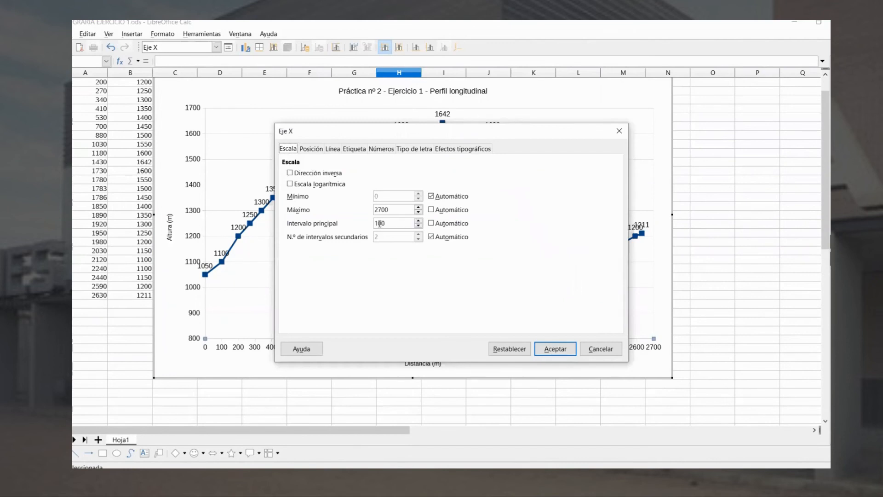
{"action": "type", "text": "2"}
{"action": "left_click", "coordinate": [561, 351]}
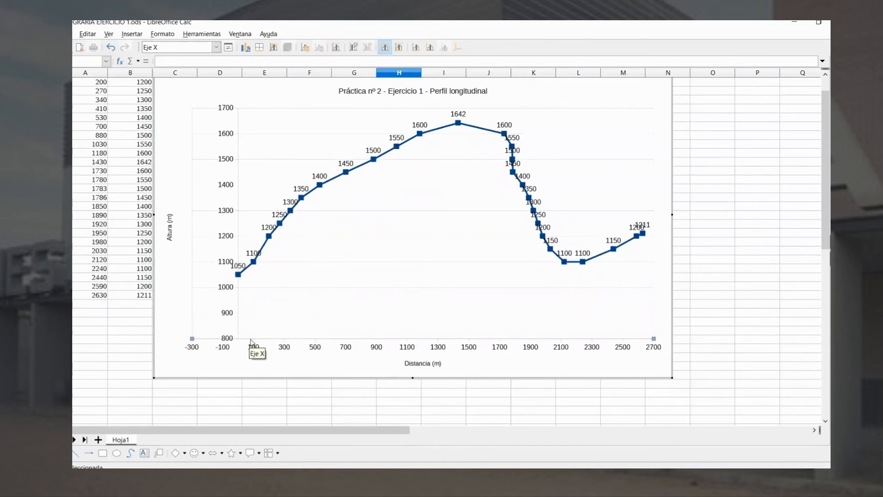
Set a fixed minimum of 0 for the scale of the chart's X axis and apply it
{"action": "right_click", "coordinate": [251, 341]}
{"action": "left_click", "coordinate": [280, 379]}
{"action": "left_click", "coordinate": [431, 197]}
{"action": "left_click_drag", "start_coordinate": [397, 195], "coordinate": [368, 198]}
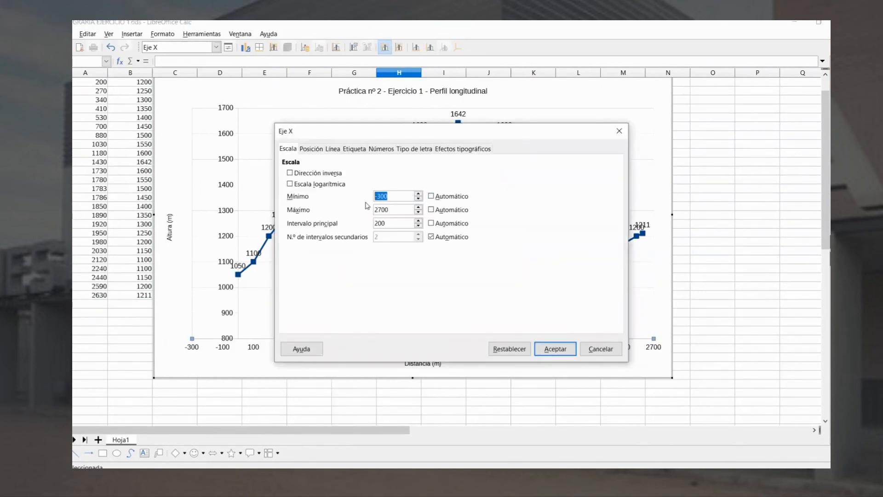
{"action": "type", "text": "0"}
{"action": "left_click", "coordinate": [562, 348]}
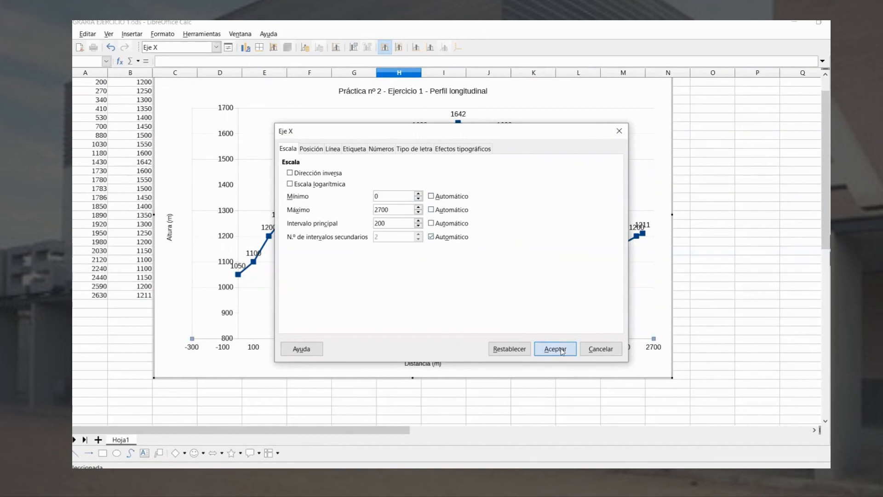